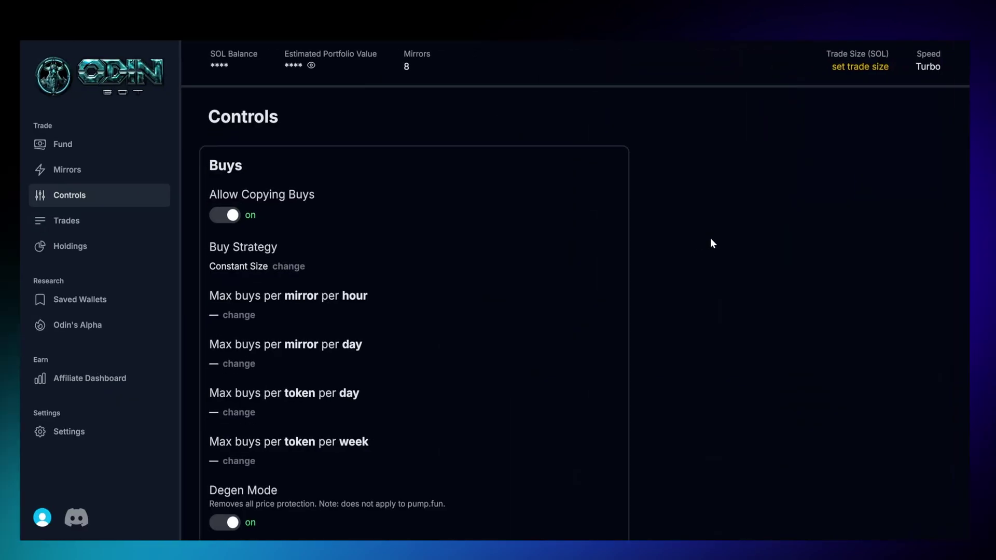
# Scroll to the MEV Protection setting under Misc and open its Fastest/Balanced/Protected mode choices
pyautogui.scroll(-3, 711, 243)
pyautogui.scroll(-8, 712, 243)
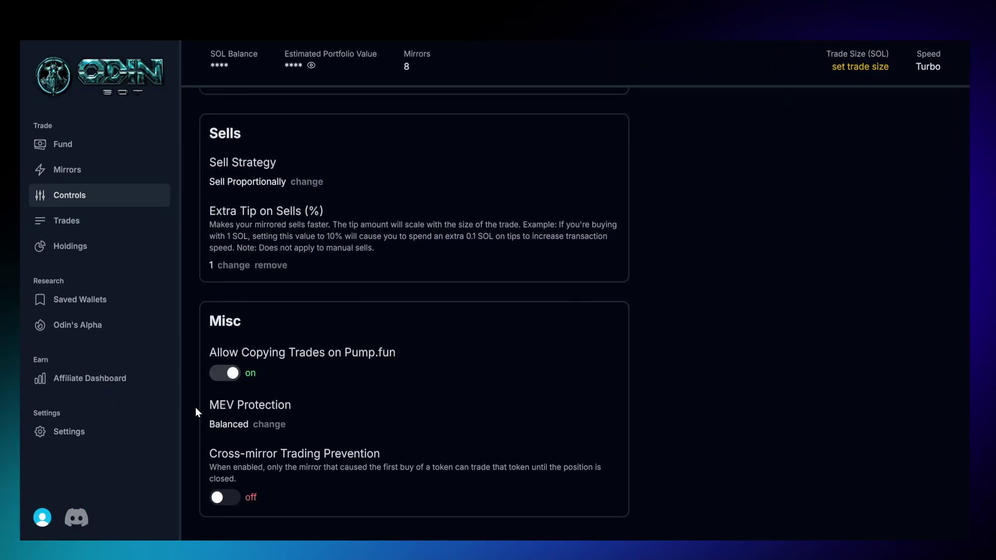
pyautogui.moveTo(210, 405); pyautogui.dragTo(282, 405)
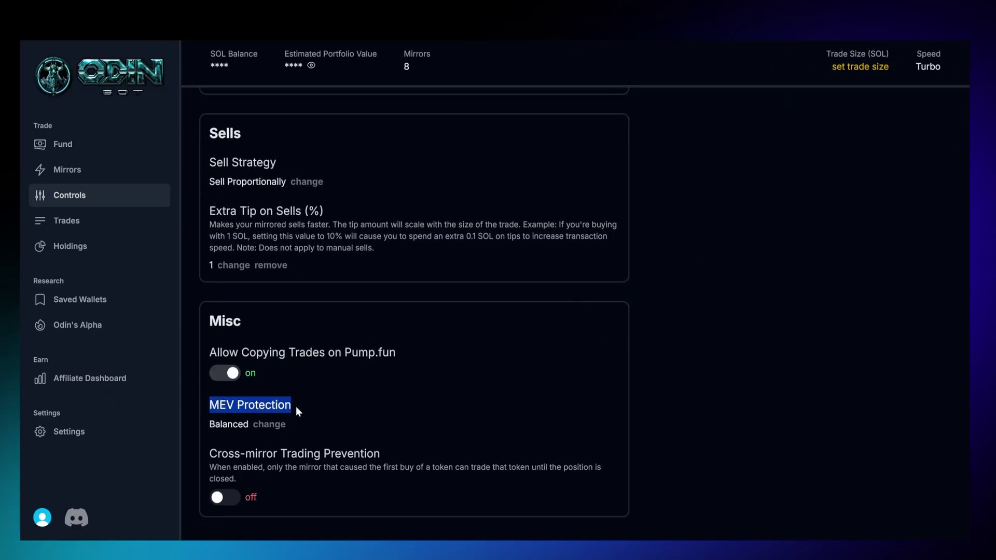
pyautogui.click(271, 424)
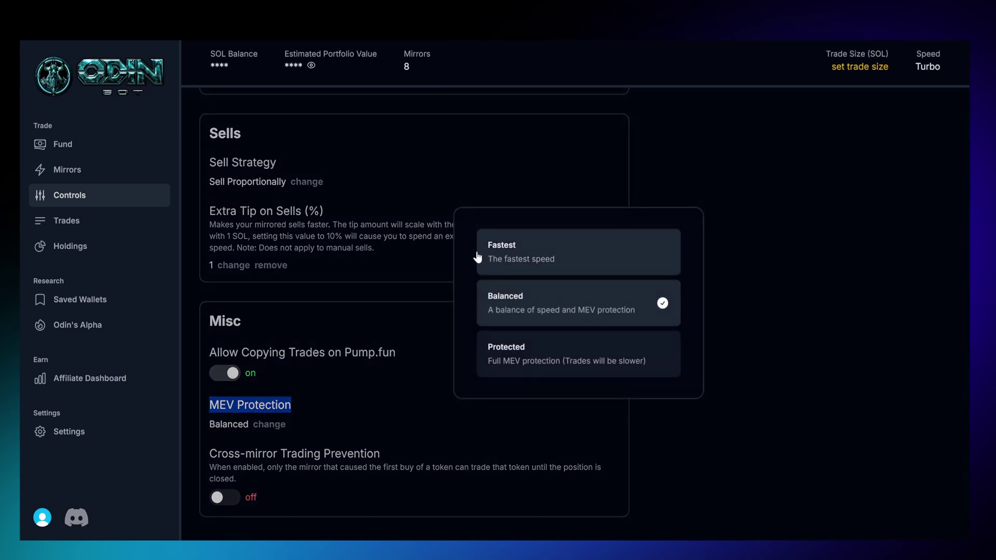